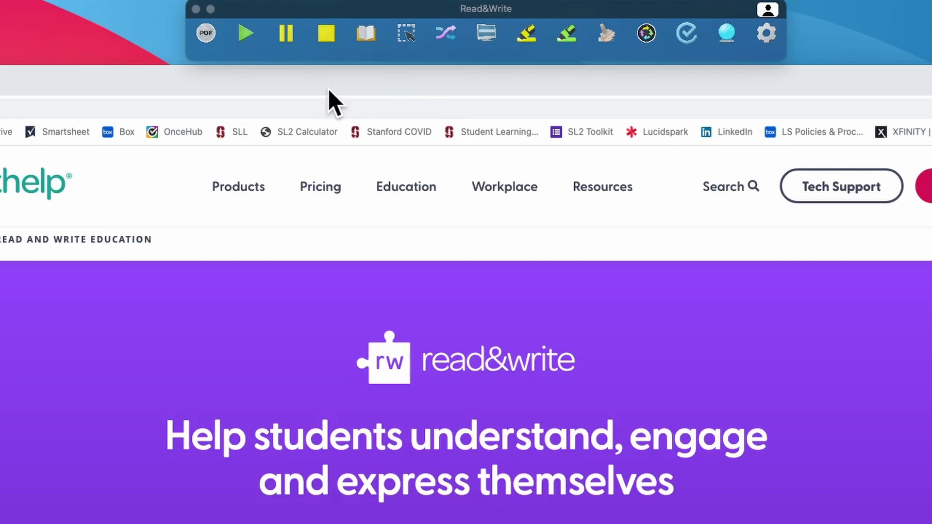
Open Metcalfe 2017 Learning from Errors.pdf in the PDF reader and scroll to its Introduction.
click(209, 39)
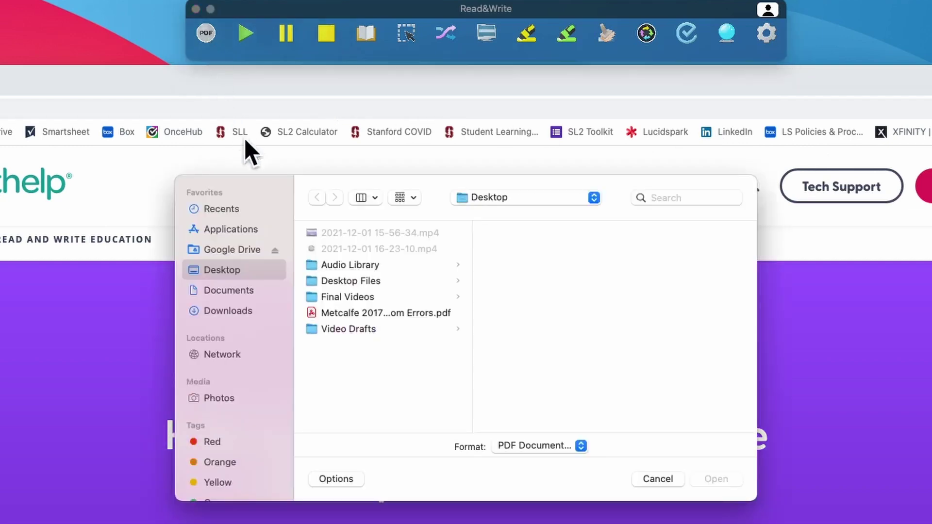
click(369, 314)
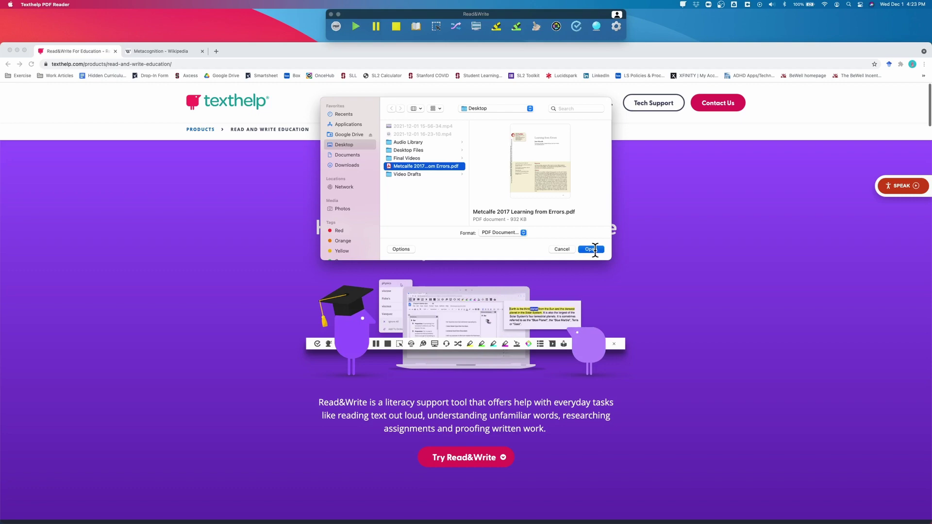
click(591, 250)
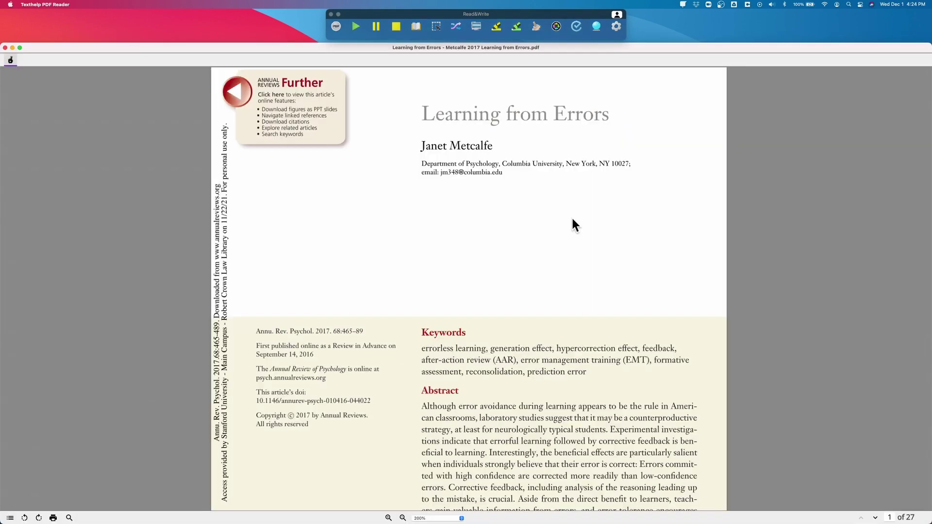
scroll(572, 225, down, 10)
scroll(572, 218, down, 18)
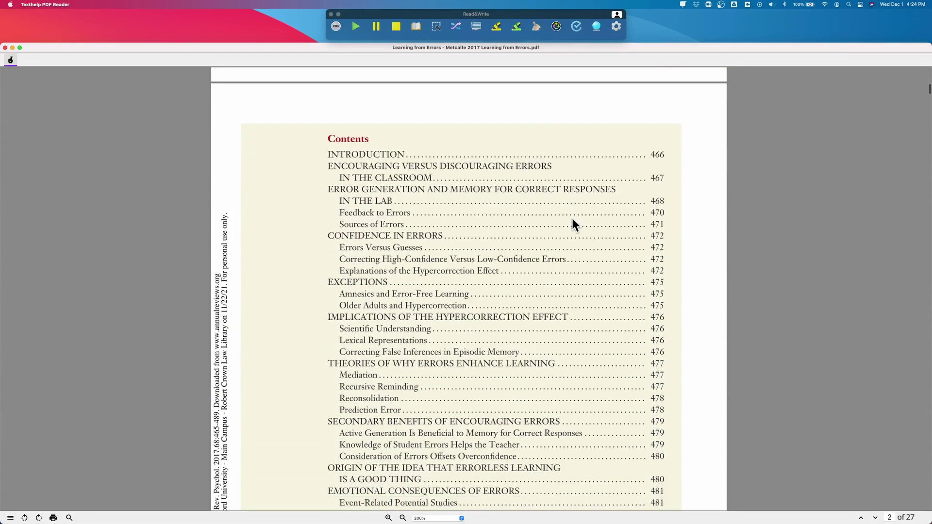
scroll(572, 218, down, 3)
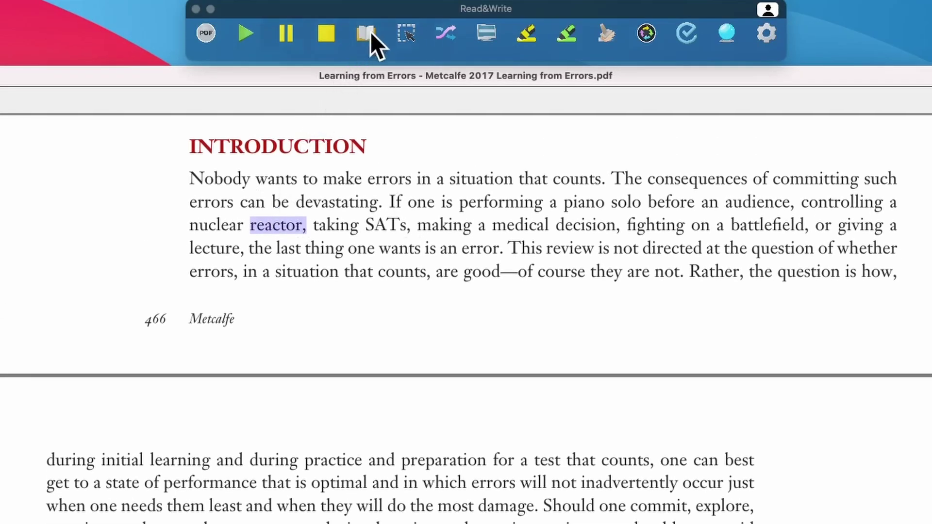
Show the dictionary definition of the selected word 'reactor'.
click(369, 33)
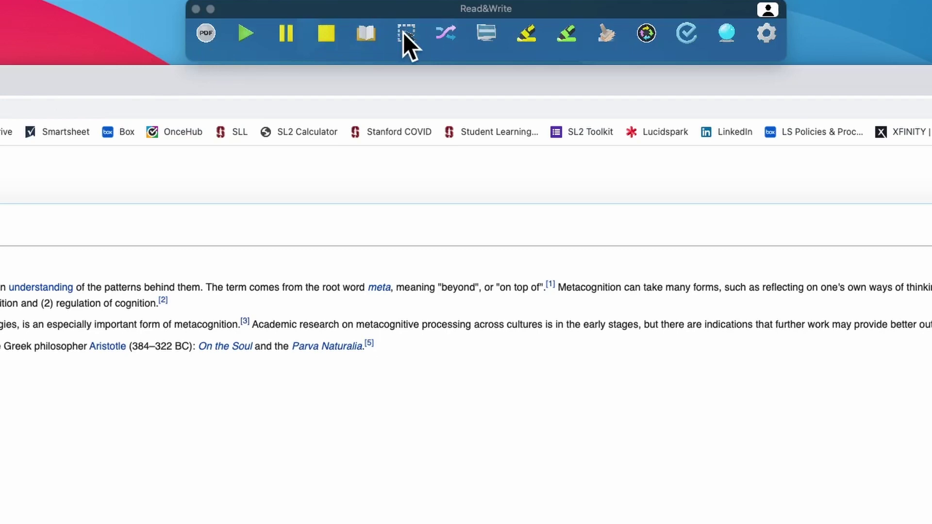
Read the metacognition article's opening sentence aloud from a screen capture, then select it.
click(407, 33)
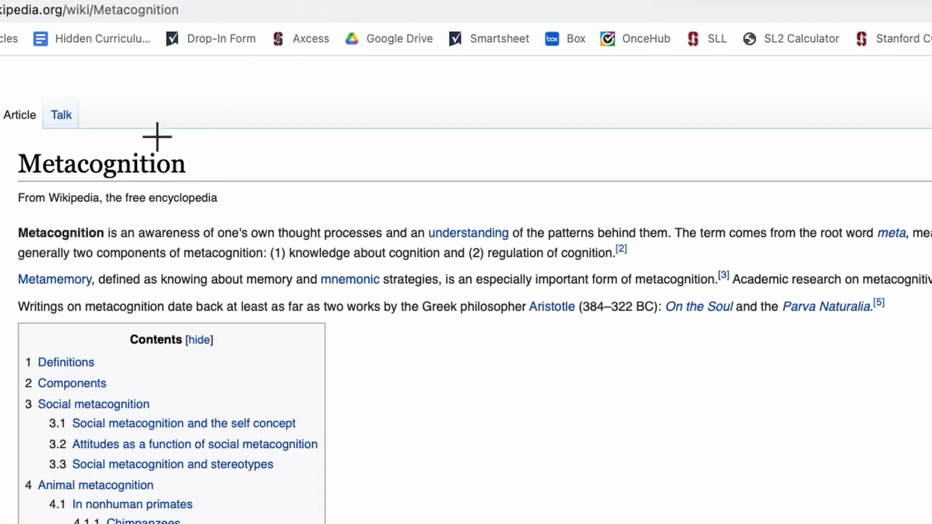
drag(16, 209, 673, 244)
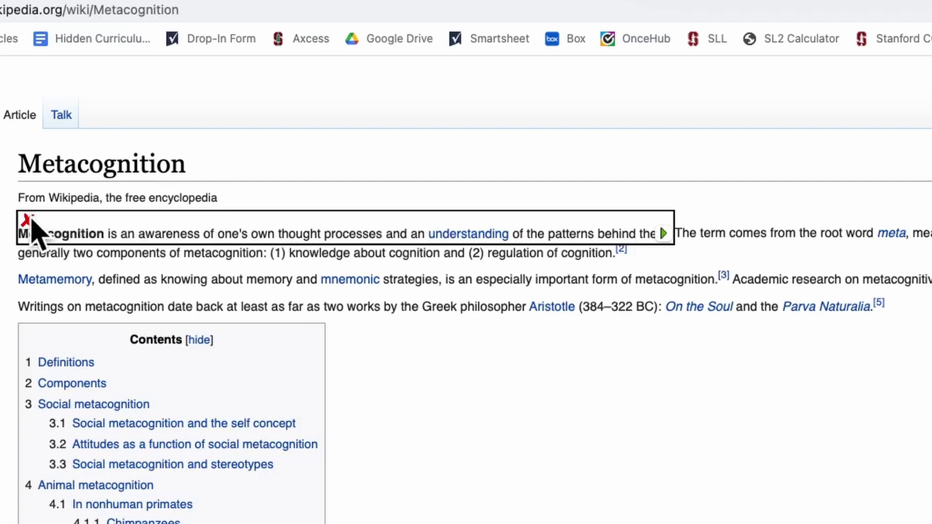
click(27, 221)
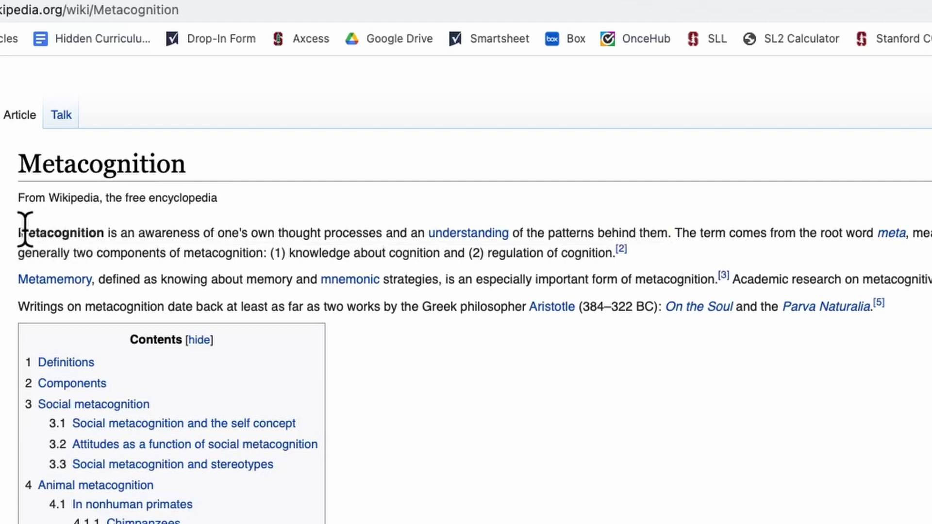
drag(21, 227, 665, 232)
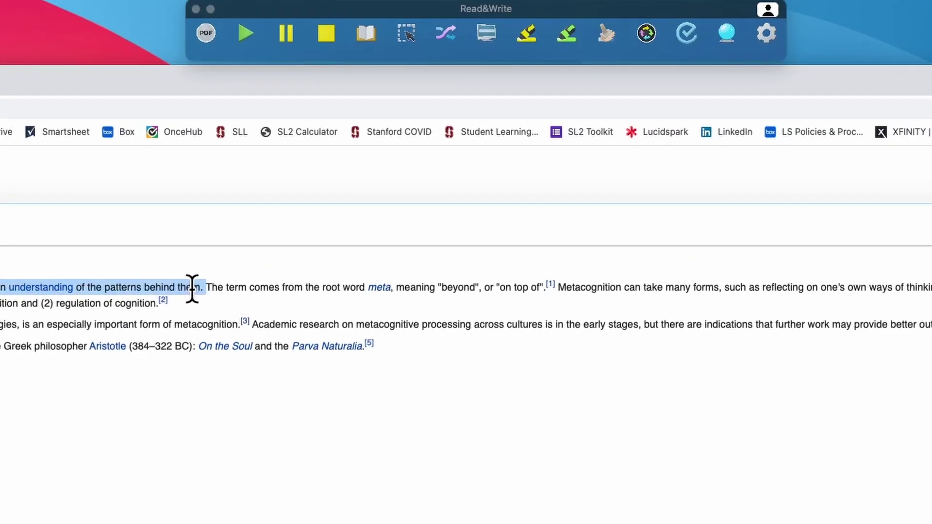
Translate the selected opening sentence with English as source and Spanish as target.
click(442, 33)
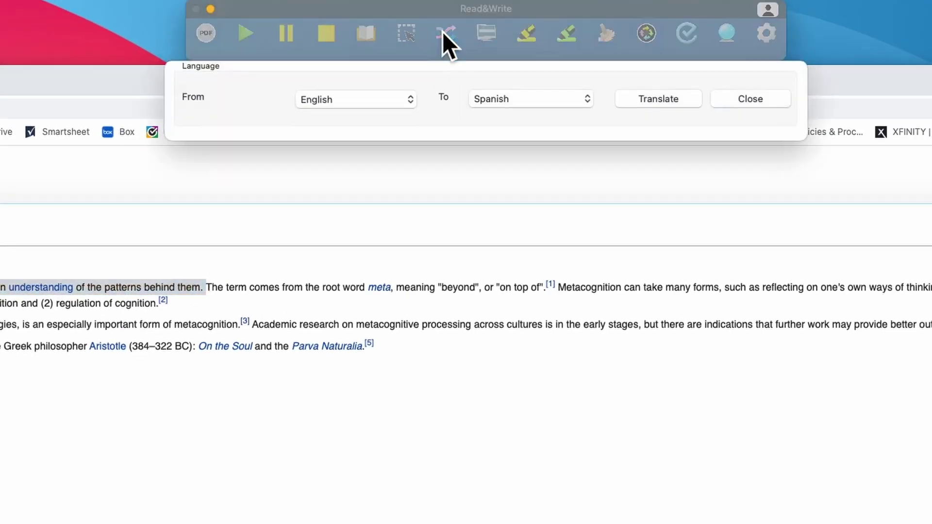
click(376, 99)
click(376, 100)
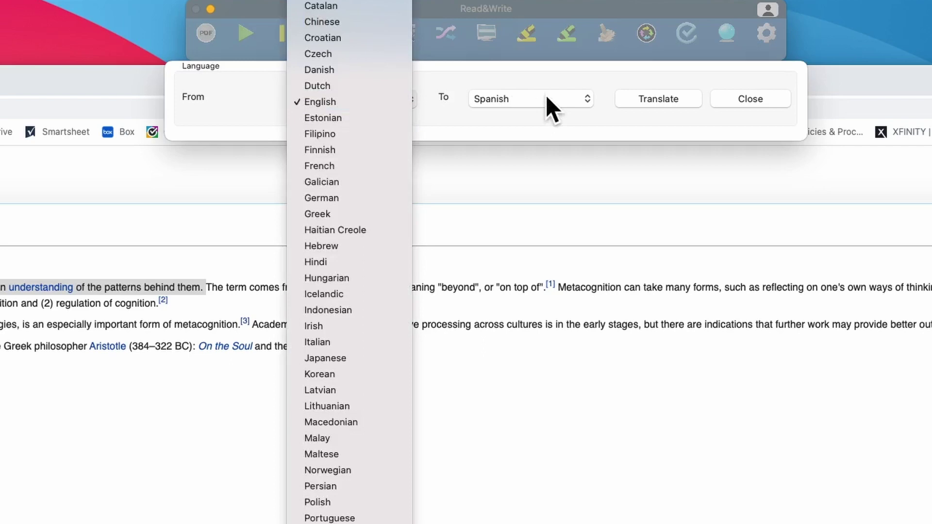
click(554, 97)
click(555, 100)
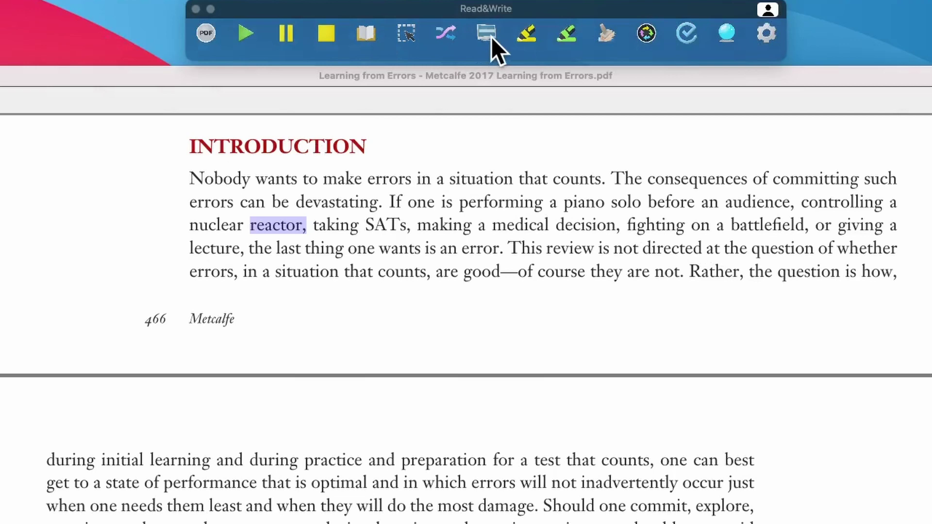
click(491, 38)
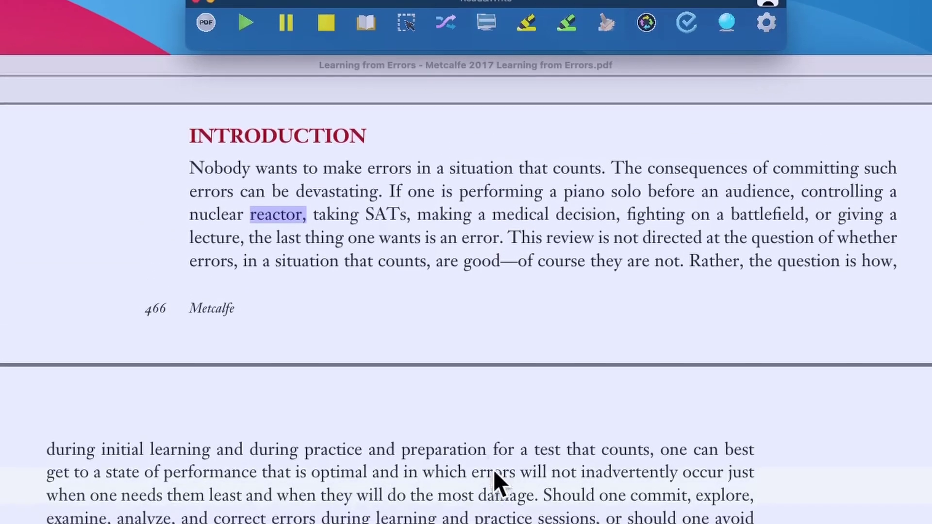
click(486, 34)
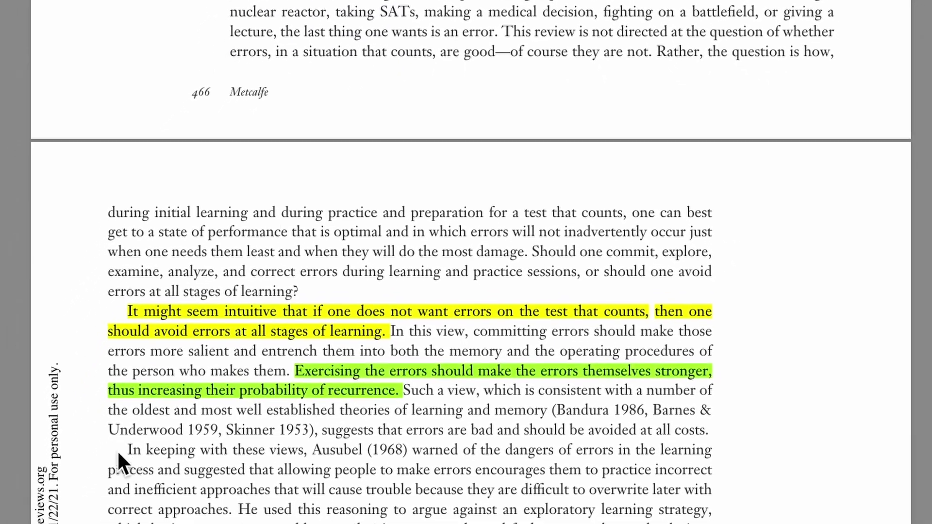
Highlight the 'Exercising the errors…recurrence.' sentence green and the Ausubel (1968) passage yellow.
drag(111, 479, 501, 523)
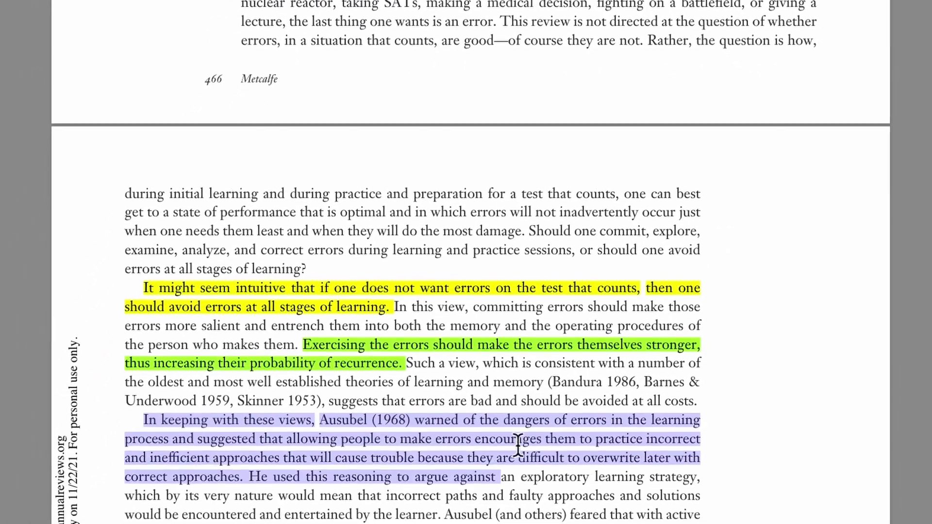
drag(519, 446, 245, 478)
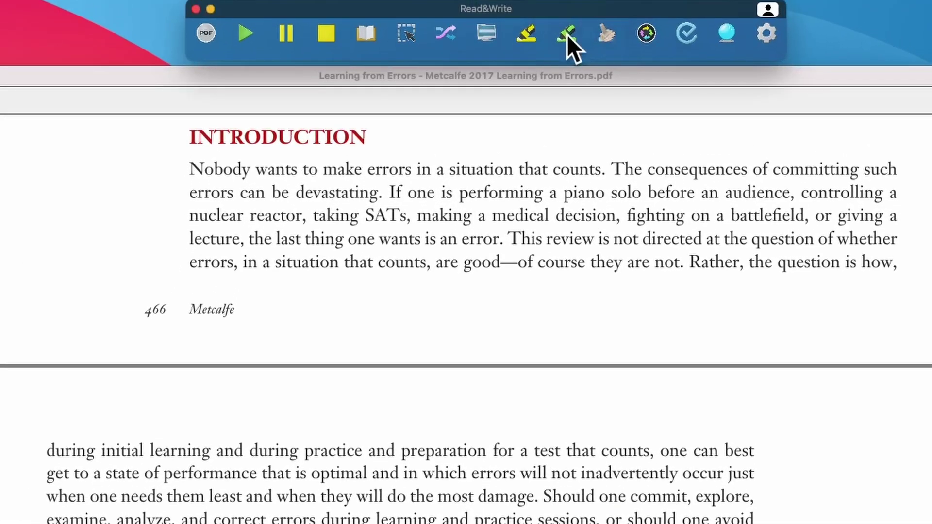
Collect the green and yellow highlights into Word, adding blank lines after 'avoided.'.
click(647, 33)
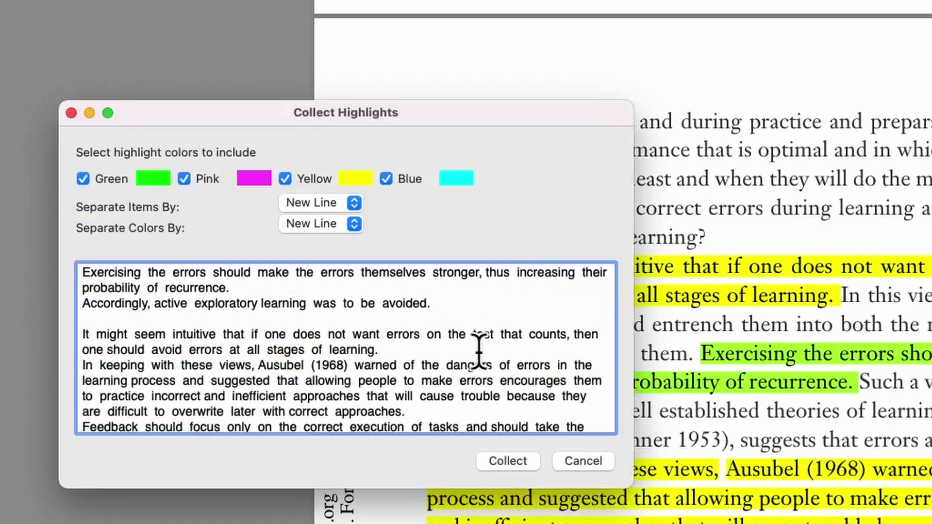
scroll(477, 349, down, 1)
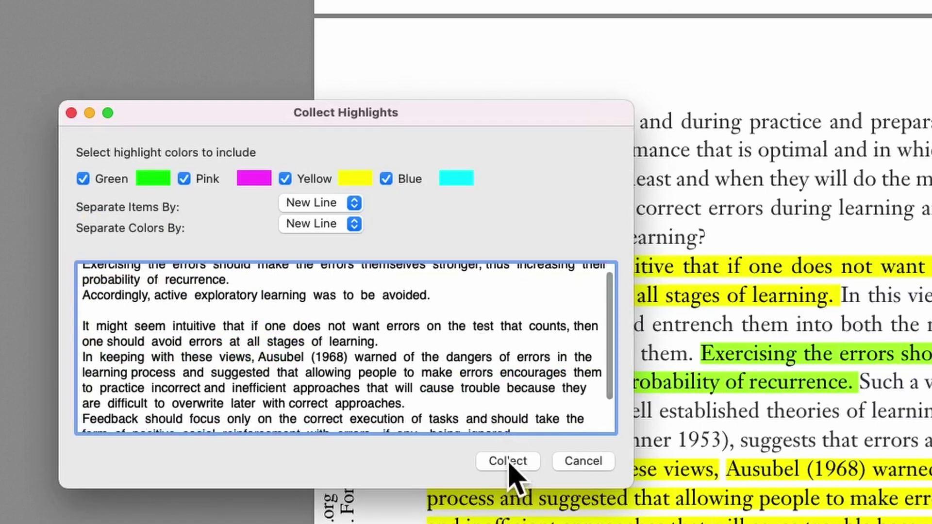
click(507, 461)
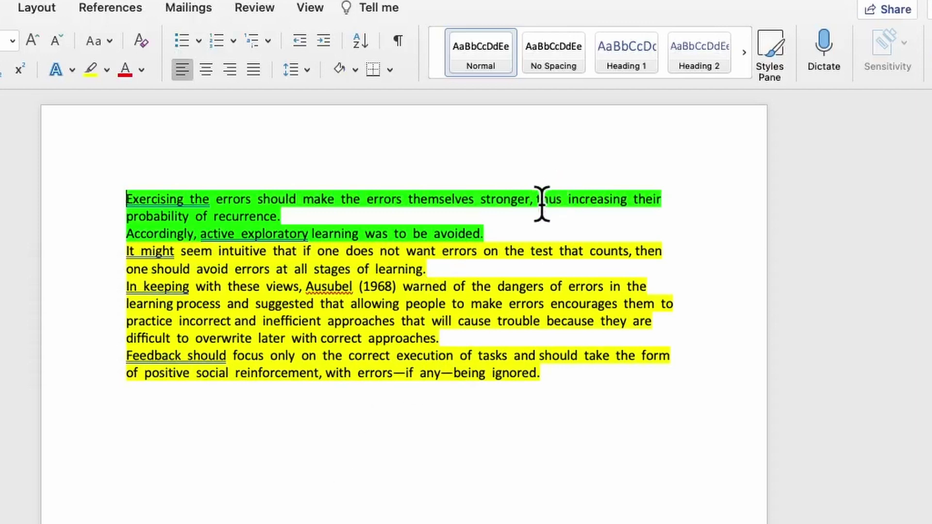
click(524, 235)
key(Return)
key(Return)
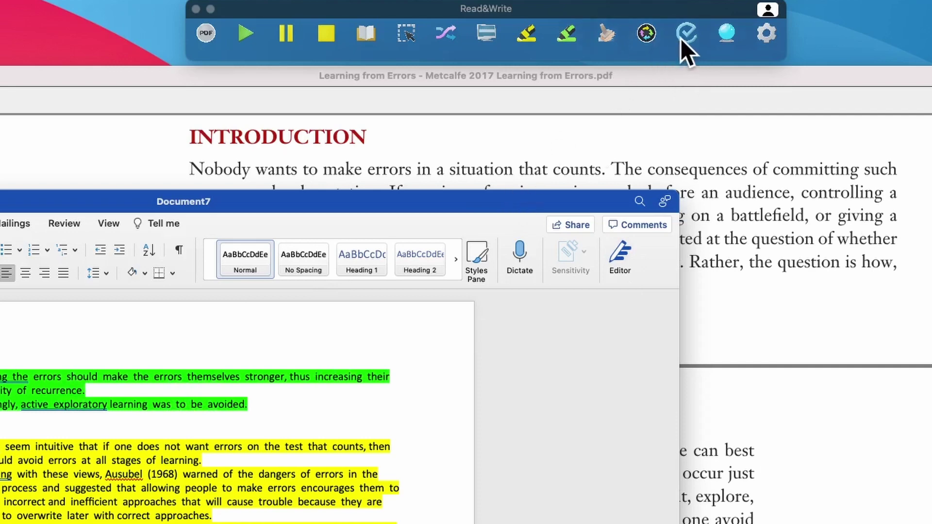
Turn on word prediction and type 'The Read & Write application can be a useful tool for college students…'.
click(726, 33)
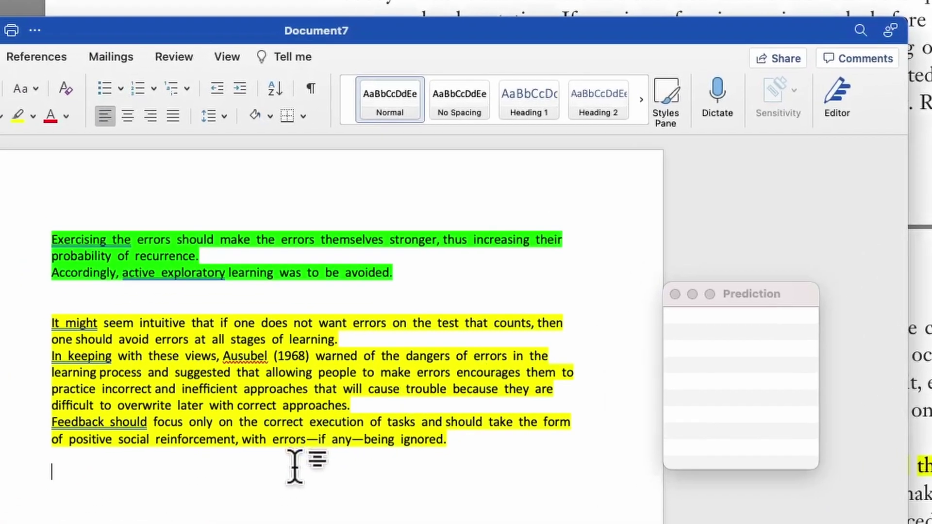
text(The)
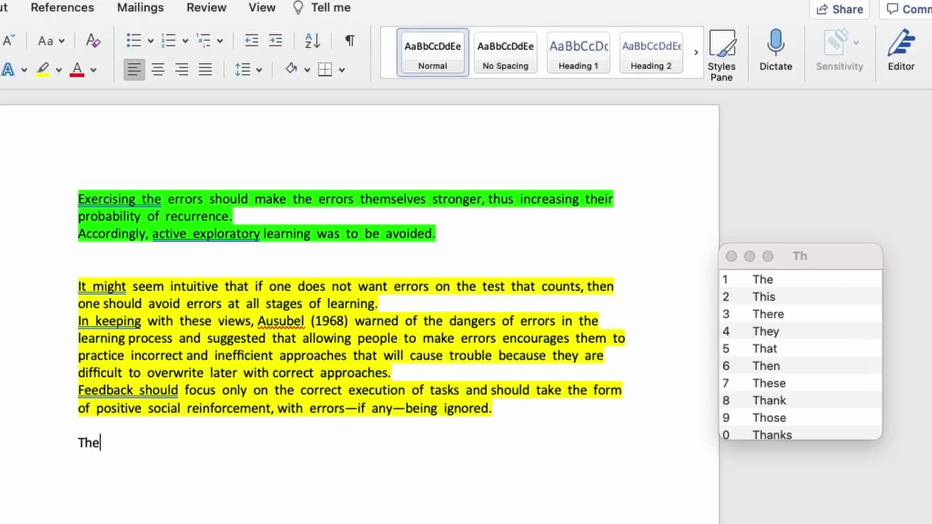
text( Read & Write )
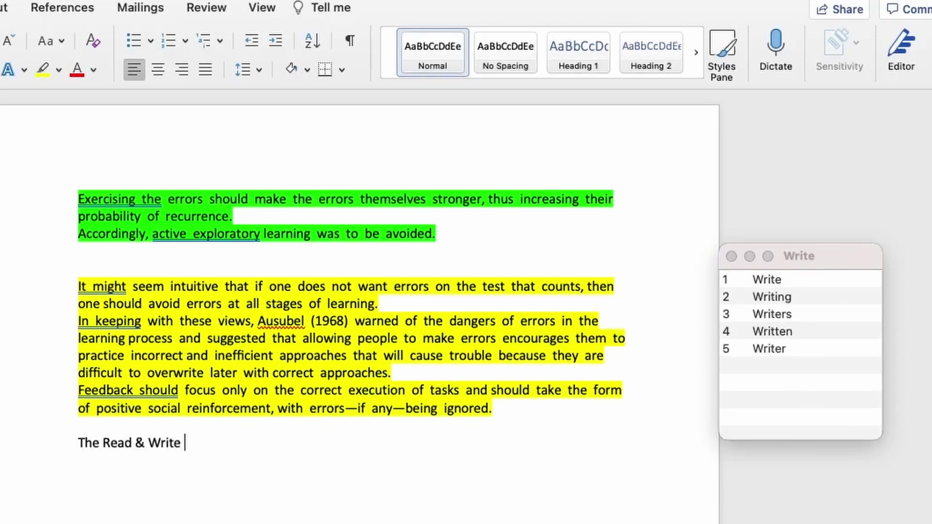
text(application can be a)
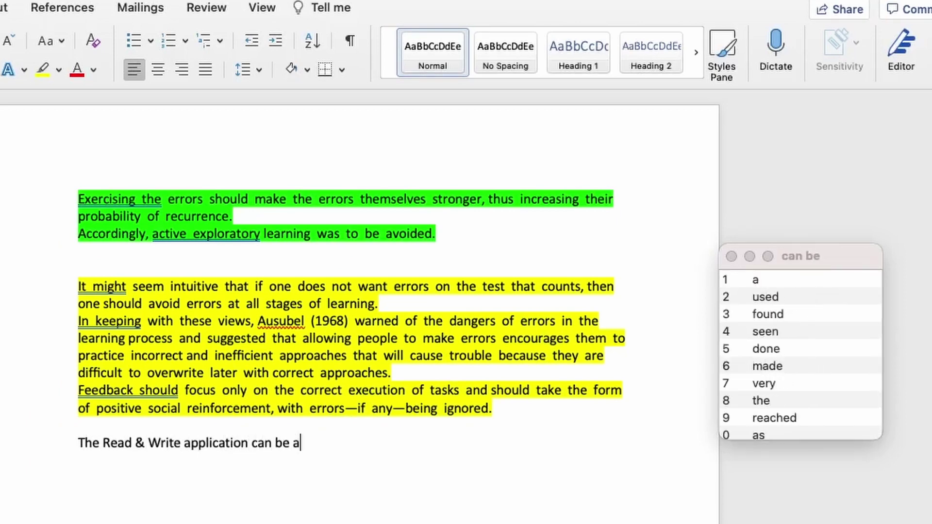
text( useful tool for )
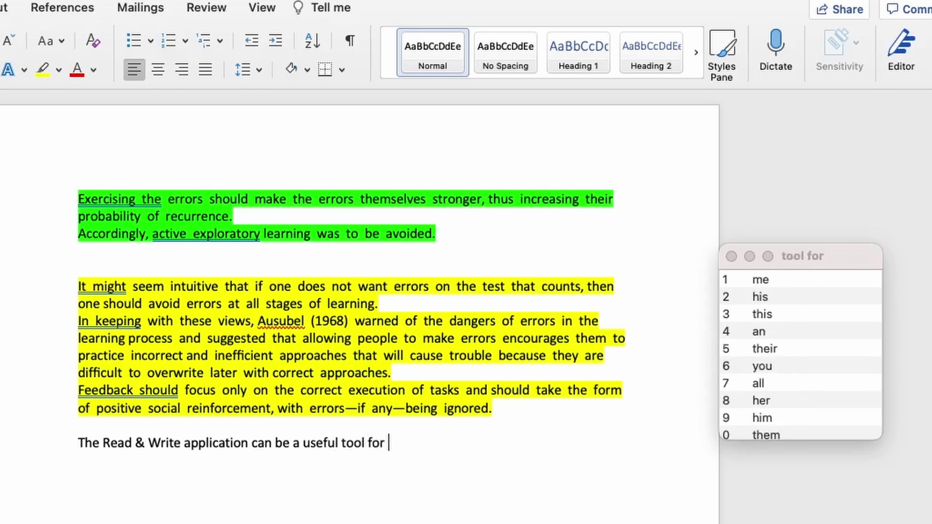
text(college students loo)
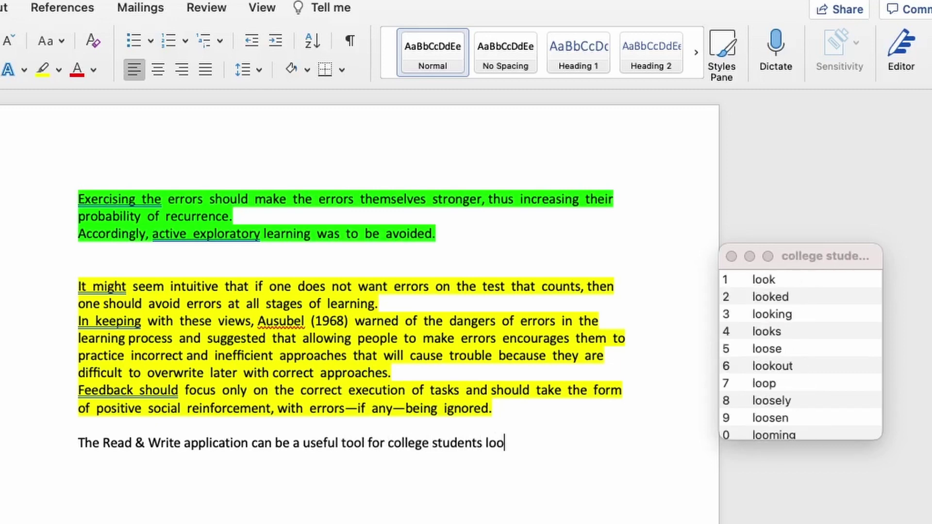
text(king for assistance w)
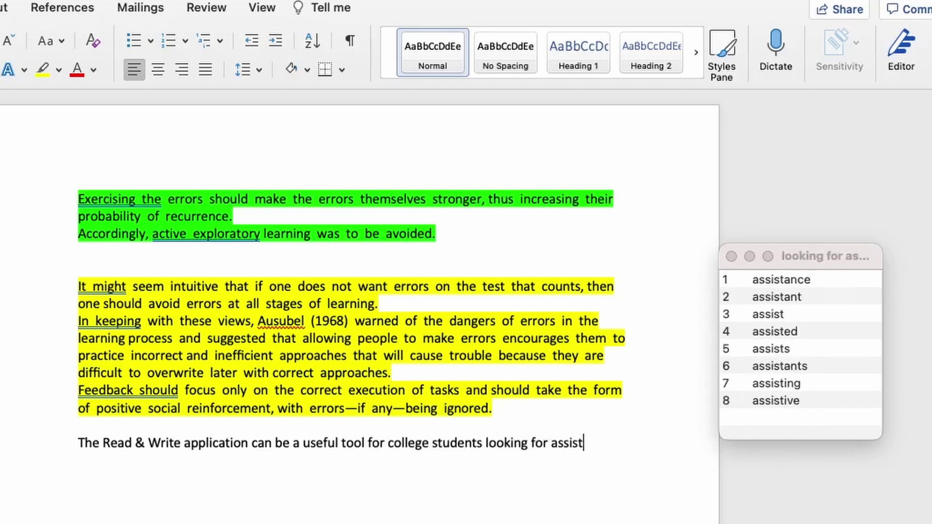
text(ith reading and w)
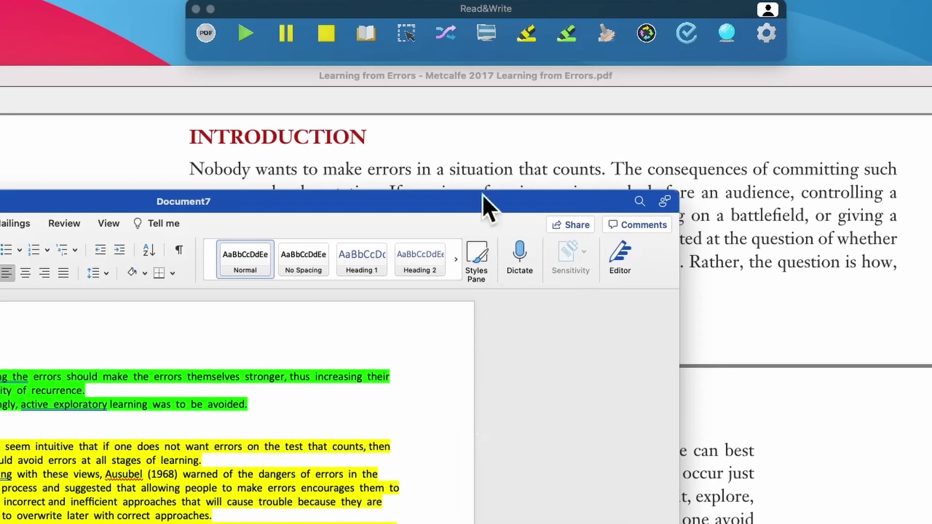
Bring the PDF to the front, review the toolbar settings unchanged, and open the Help menu.
click(486, 150)
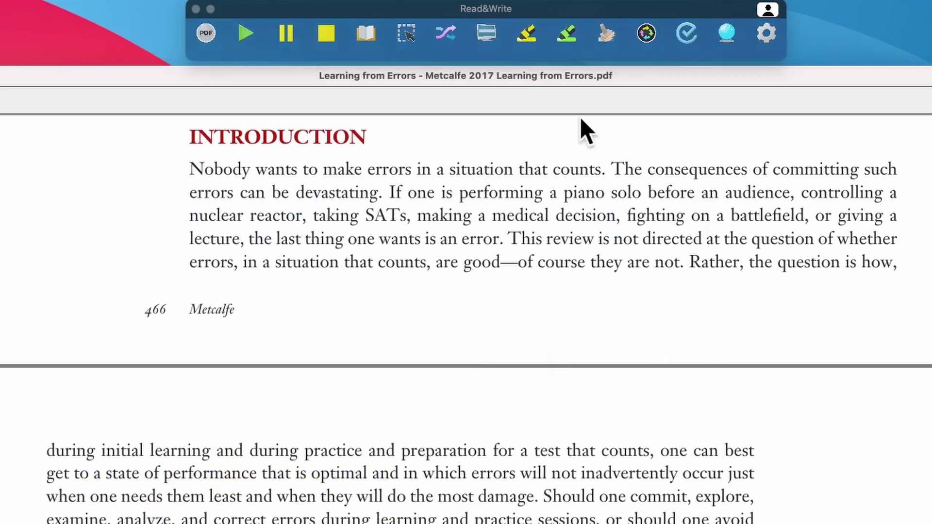
click(767, 34)
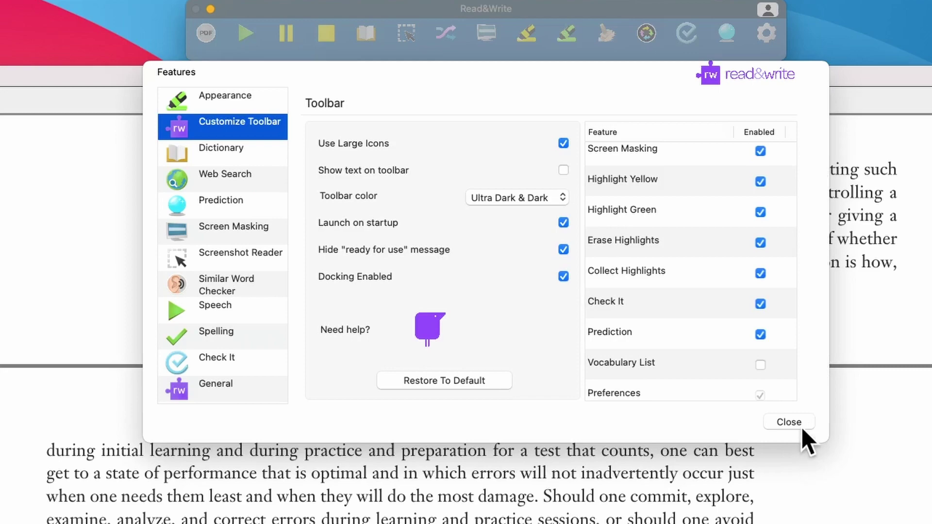
click(788, 422)
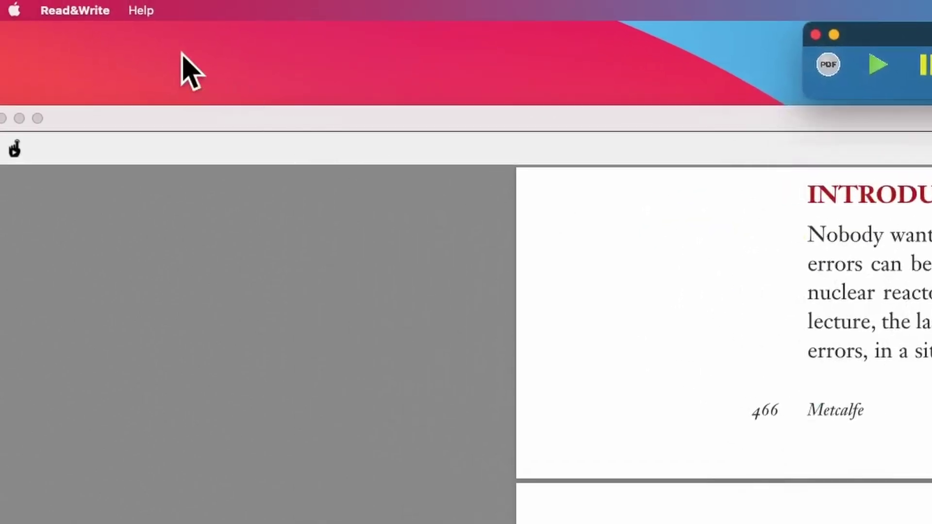
click(138, 8)
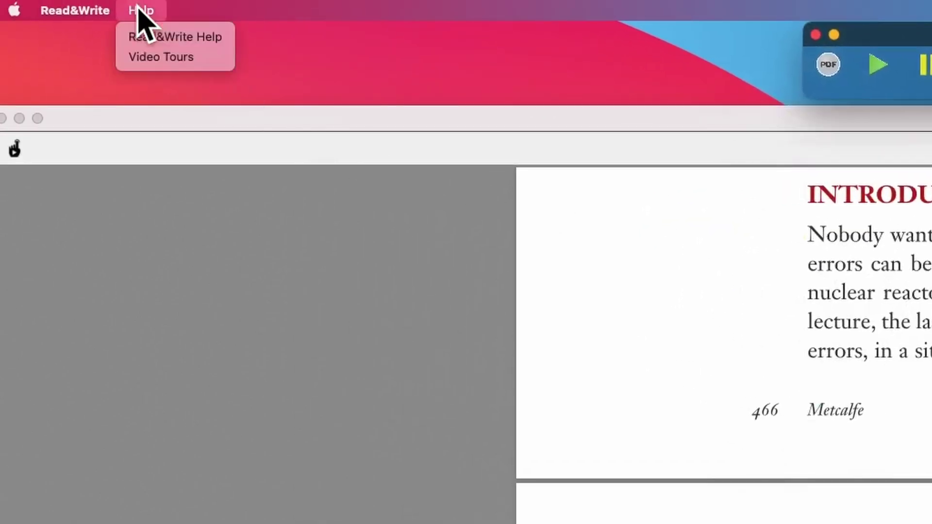
Open Video Tours and scroll through the Read&Write for Mac Feature Demos playlist on YouTube.
click(146, 65)
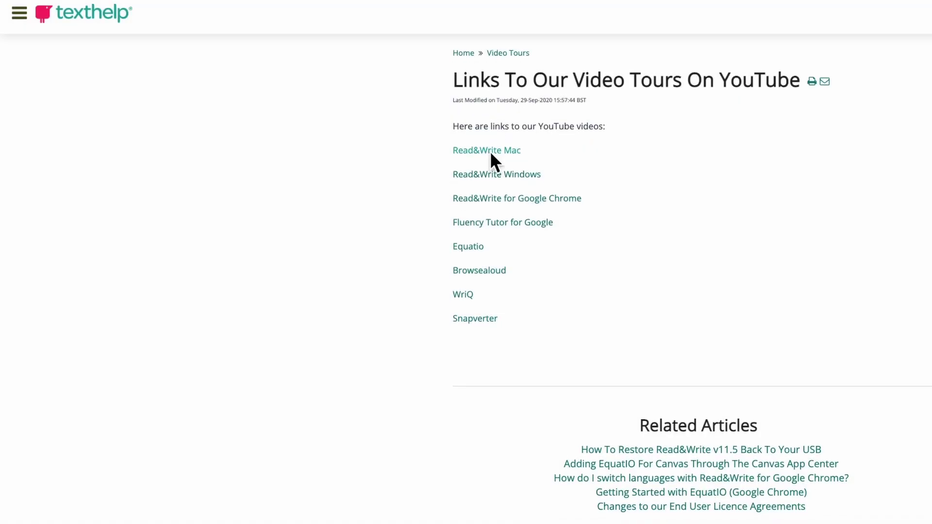
click(491, 154)
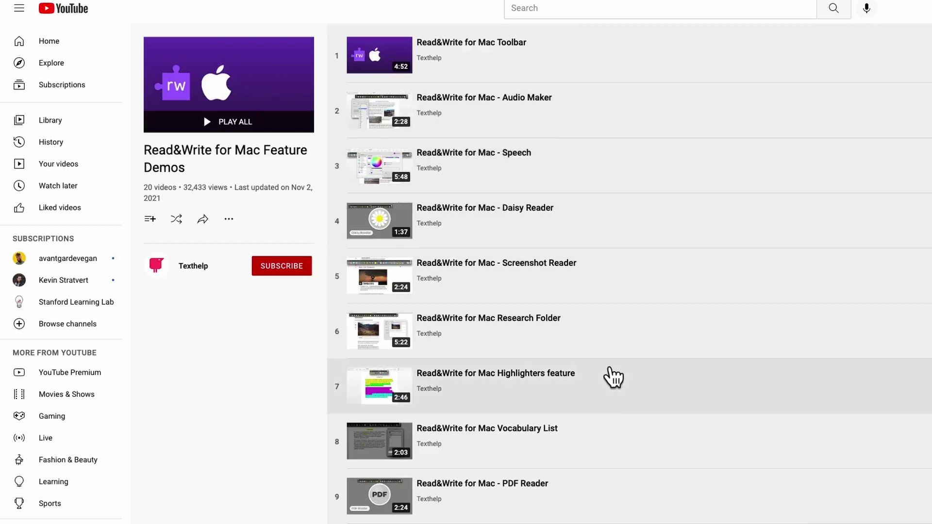
scroll(635, 398, down, 5)
scroll(631, 399, down, 4)
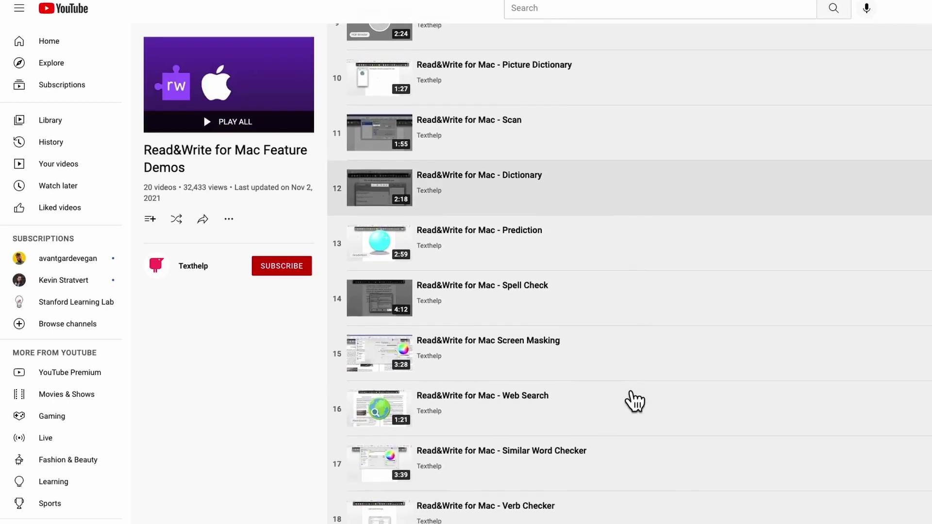